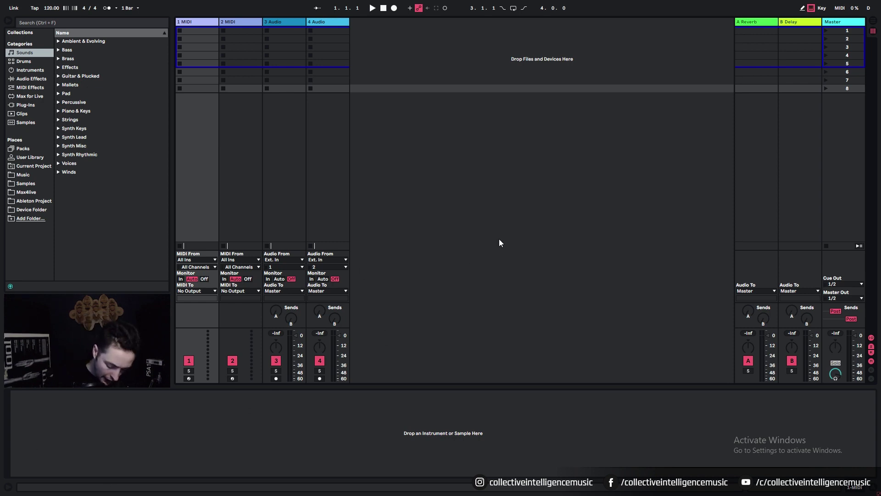
# - Change the interface theme to Mid Light in the Look Feel preferences and close the preferences
pyautogui.hotkey('ctrl', ',')
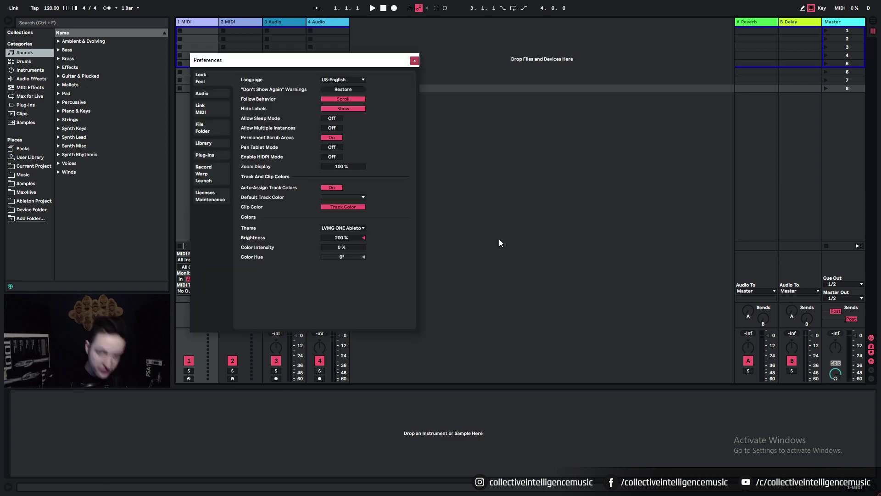
pyautogui.click(345, 230)
pyautogui.click(353, 244)
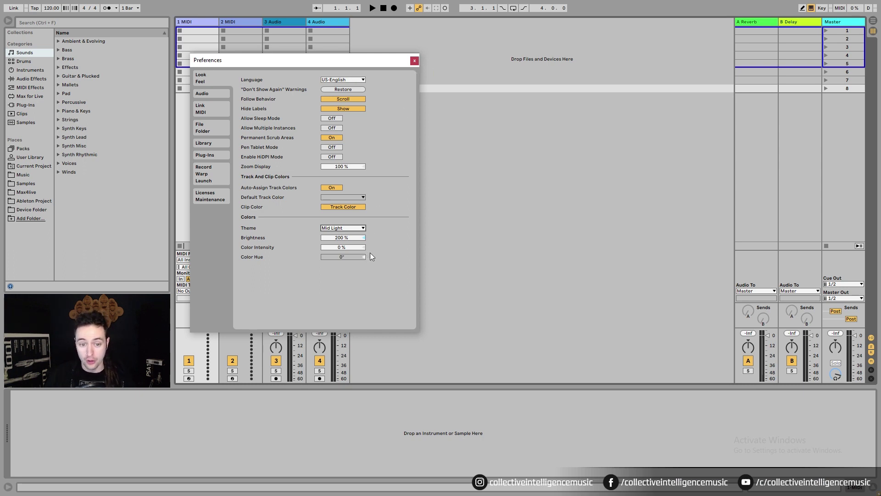
pyautogui.click(414, 61)
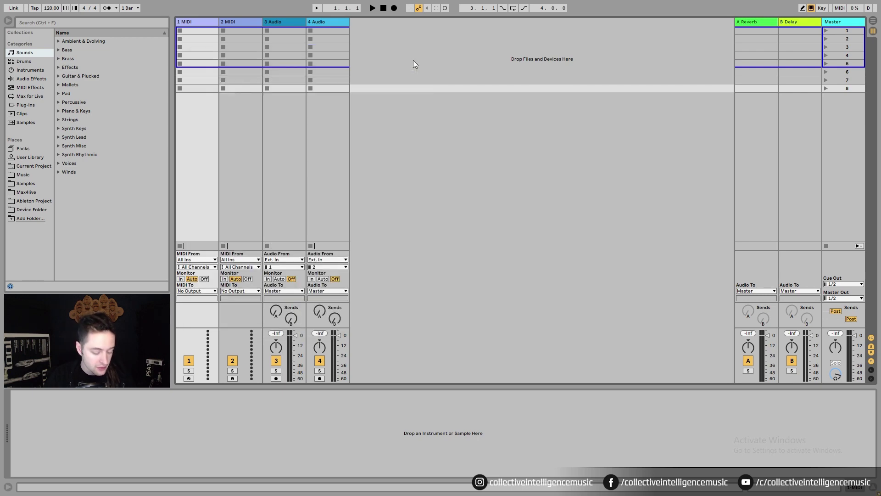
# - Switch to Chrome and look through the Ableton themes, Theme Creator and bundle offered on the LVMGONE products page
pyautogui.hotkey('alt', 'Tab')
pyautogui.hotkey('alt', 'Tab')
pyautogui.hotkey('alt', 'Tab')
pyautogui.hotkey('alt', 'Tab')
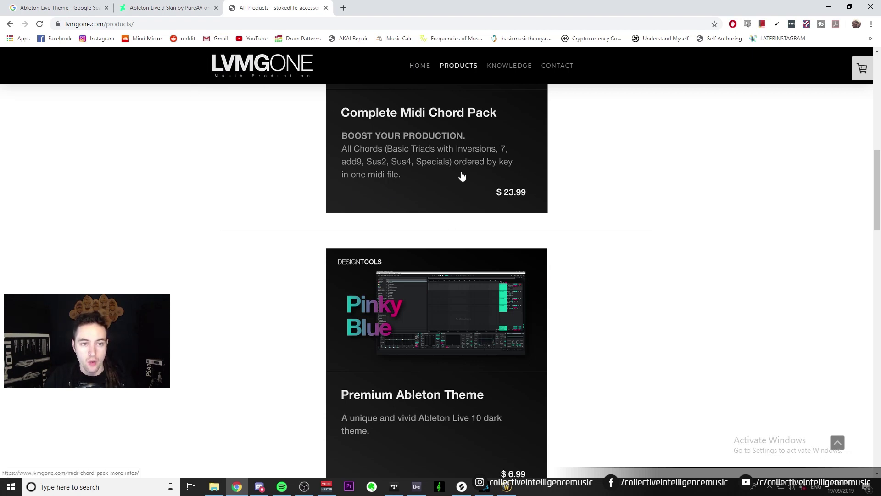
pyautogui.scroll(10, 657, 207)
pyautogui.scroll(-11, 657, 206)
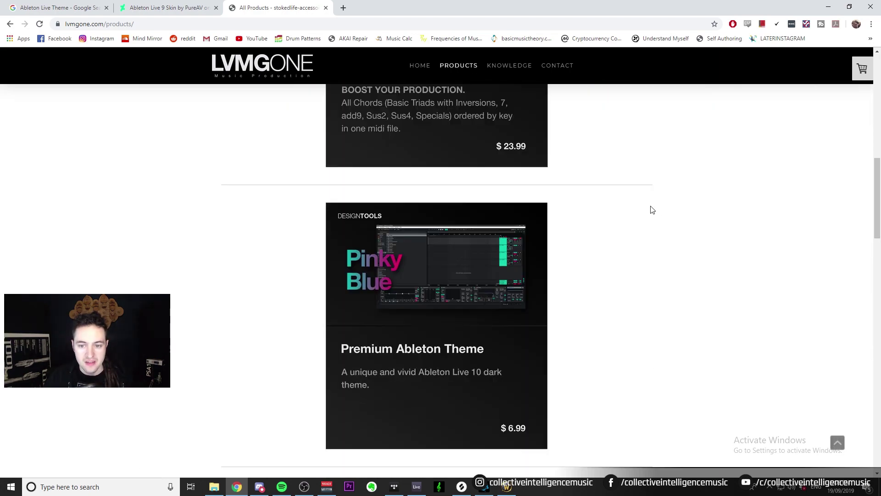
pyautogui.scroll(4, 653, 210)
pyautogui.scroll(-12, 521, 197)
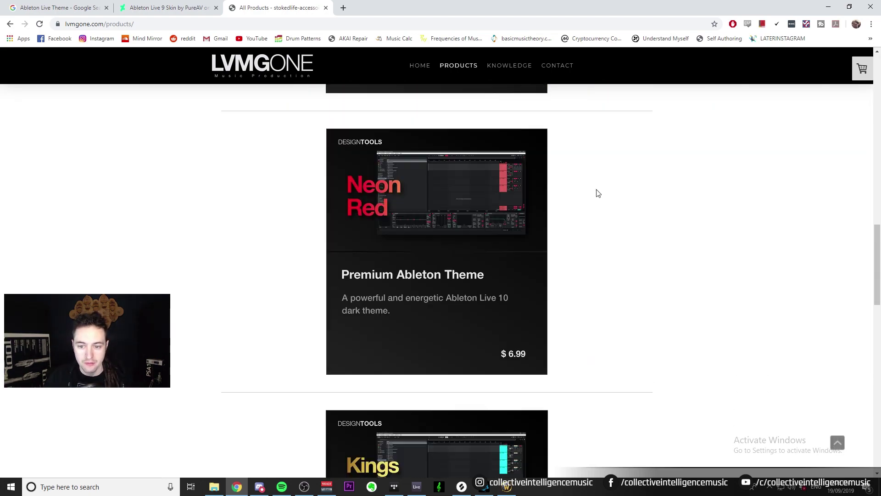
pyautogui.scroll(-5, 599, 193)
pyautogui.scroll(15, 601, 195)
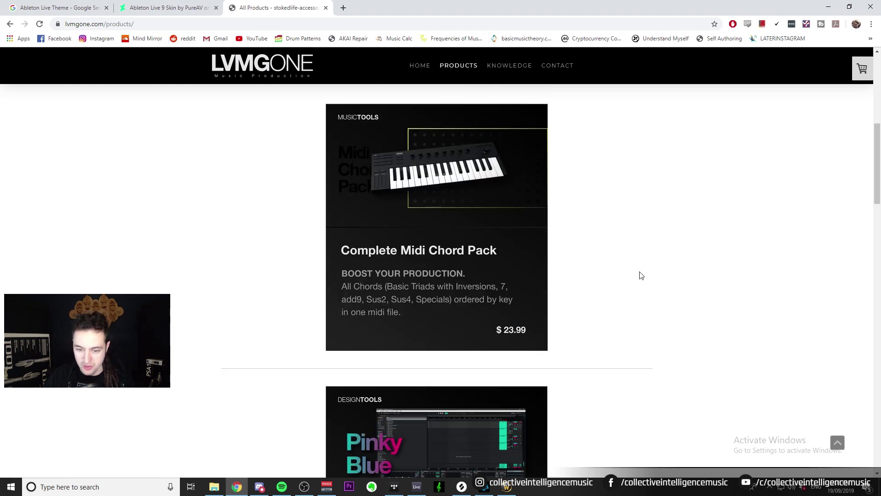
pyautogui.scroll(-5, 506, 244)
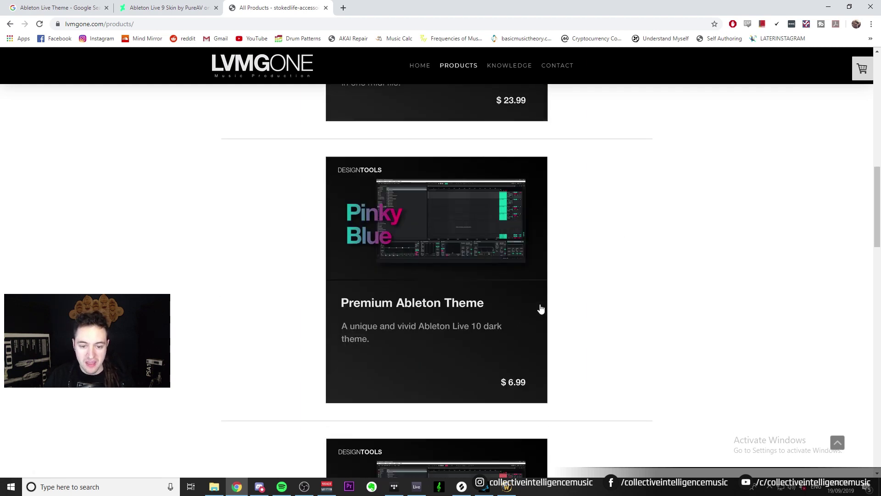
pyautogui.scroll(-14, 597, 298)
pyautogui.scroll(-4, 598, 296)
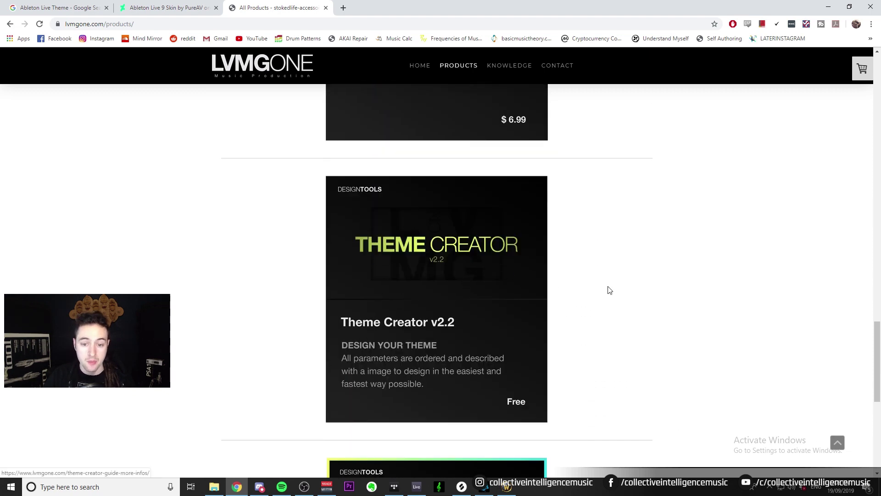
pyautogui.scroll(-6, 608, 290)
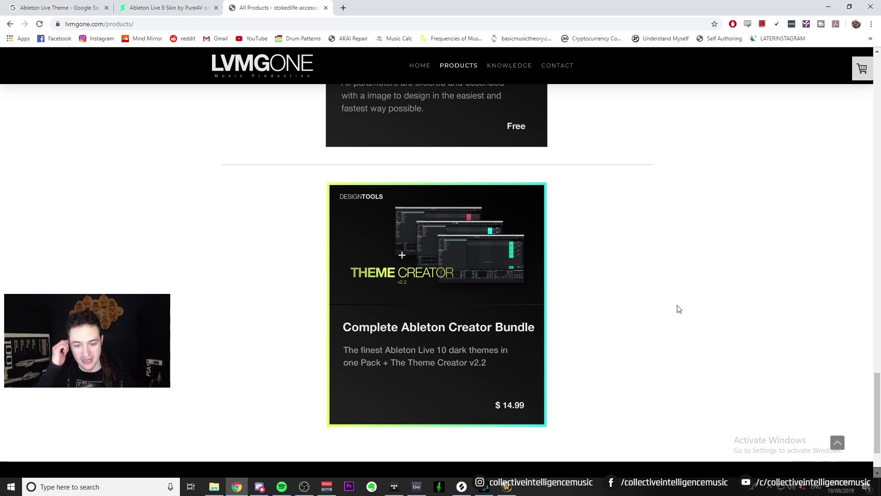
pyautogui.scroll(15, 641, 307)
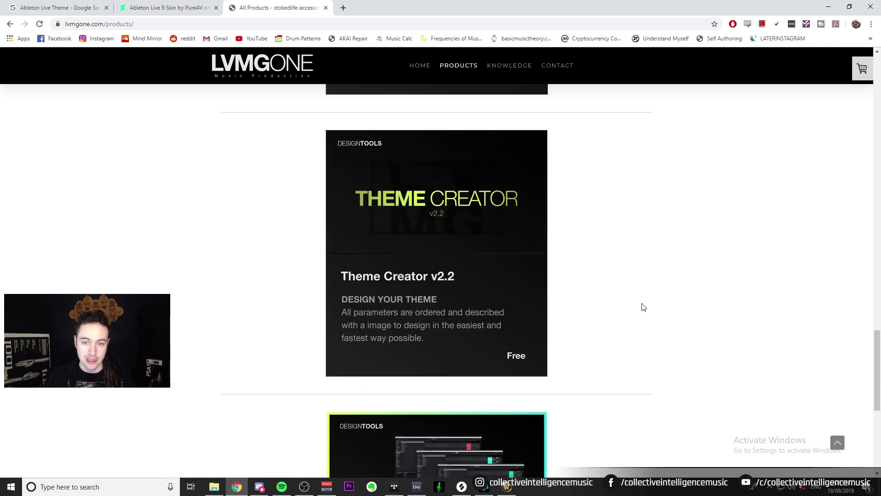
pyautogui.scroll(9, 630, 318)
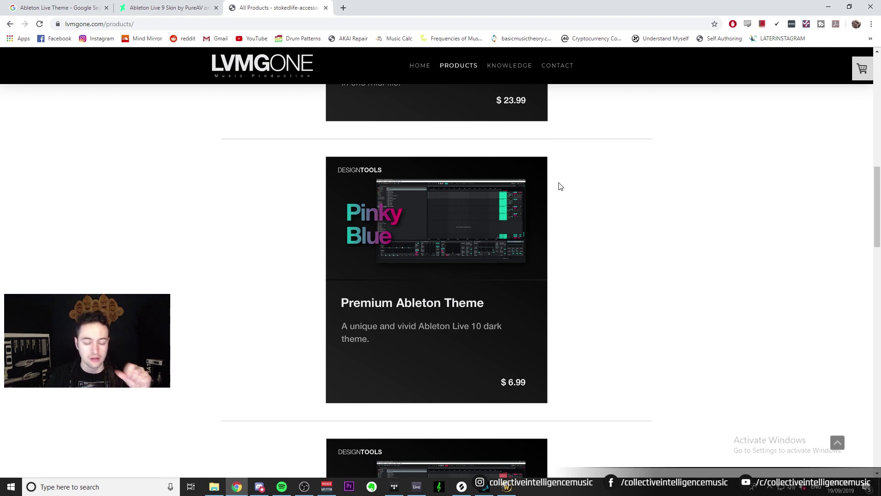
pyautogui.scroll(-4, 561, 186)
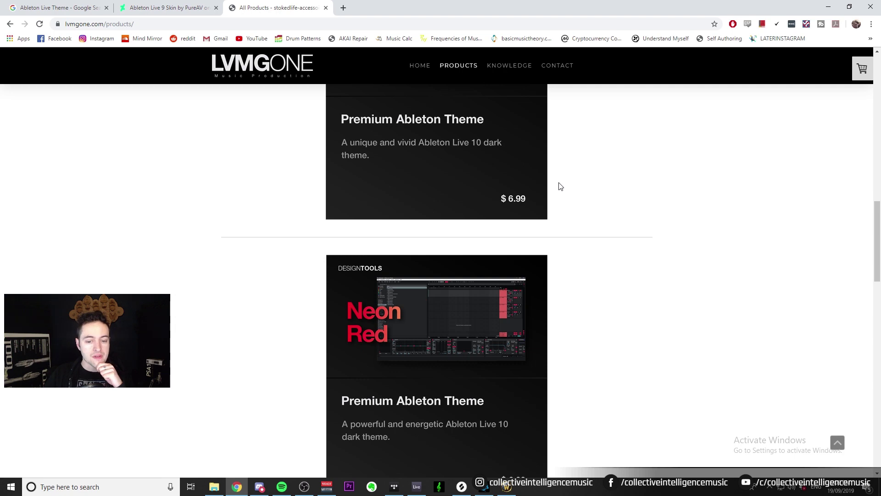
pyautogui.scroll(9, 602, 187)
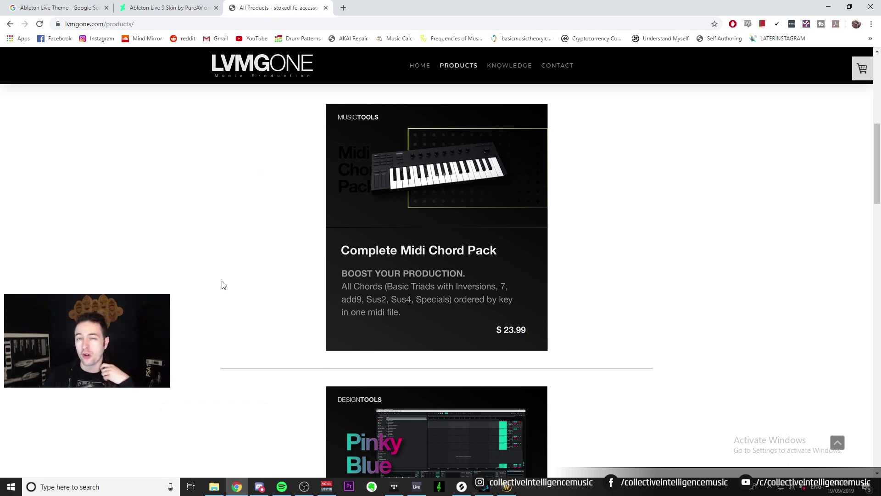
pyautogui.rightClick(196, 198)
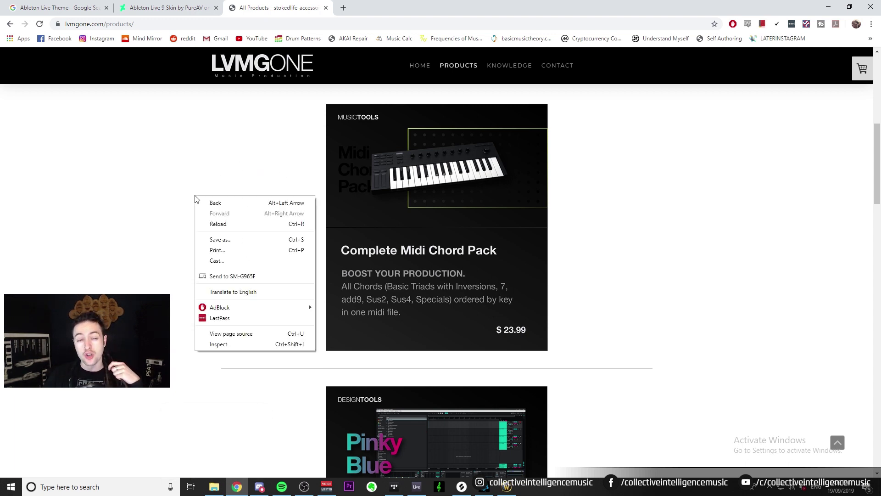
pyautogui.rightClick(132, 164)
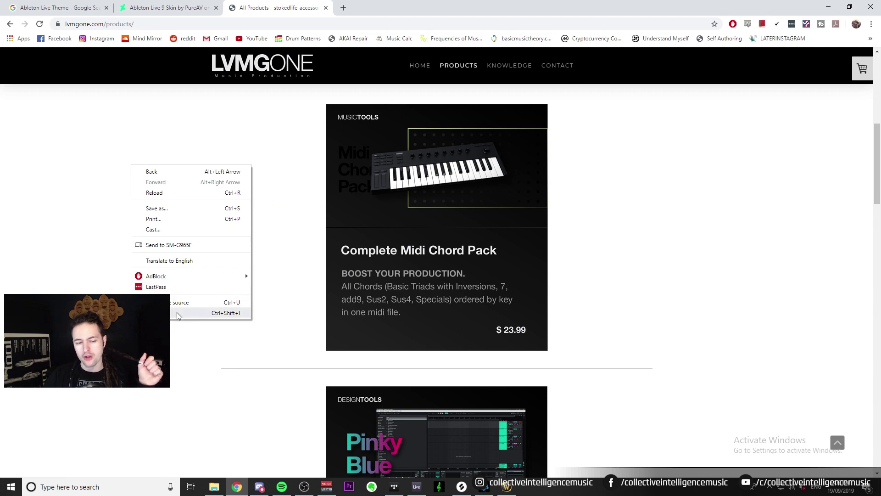
pyautogui.click(61, 266)
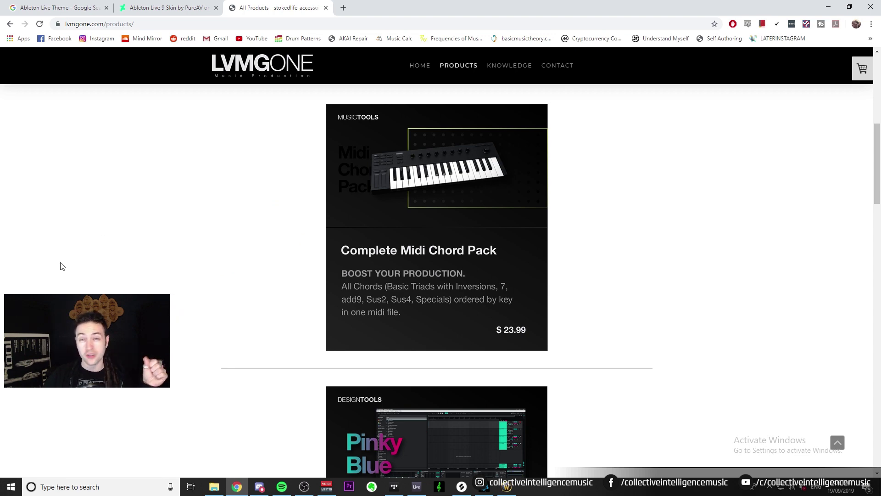
# - Switch to File Explorer and open the Ableton folder inside ProgramData on Local Disk (C:)
pyautogui.click(217, 482)
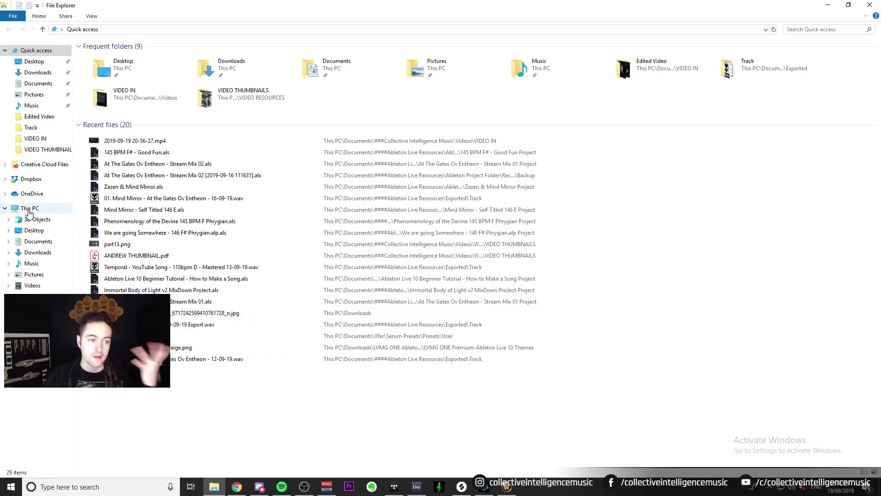
pyautogui.click(29, 209)
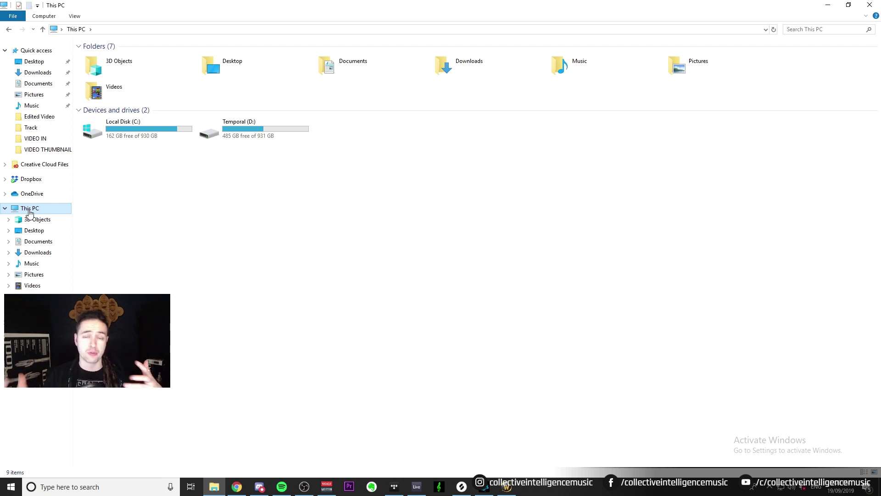
pyautogui.click(140, 132)
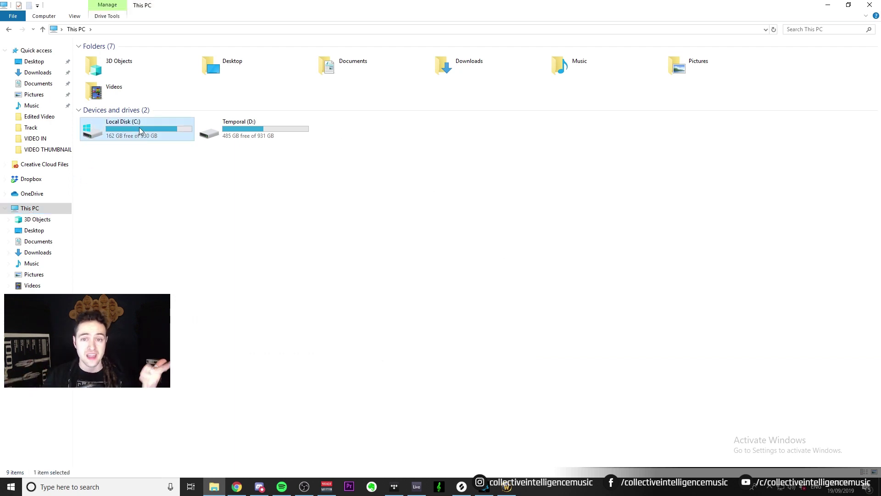
pyautogui.doubleClick(140, 131)
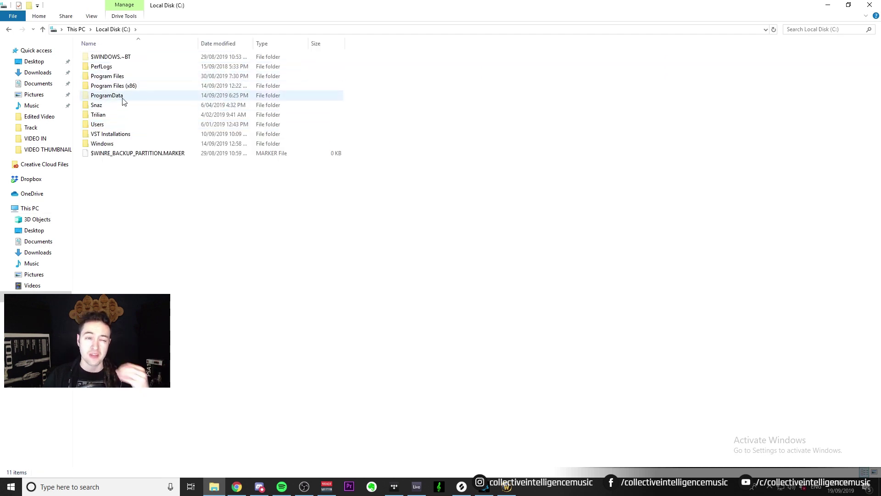
pyautogui.moveTo(124, 101)
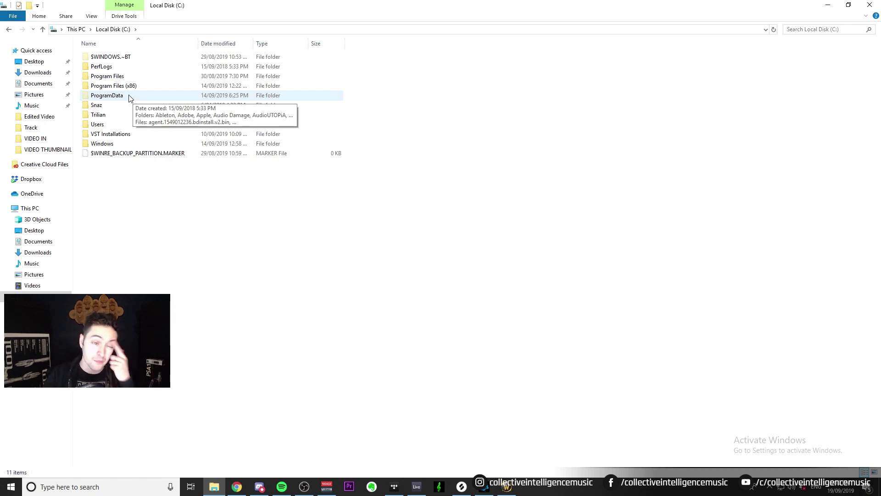
pyautogui.doubleClick(130, 98)
pyautogui.scroll(-20, 128, 206)
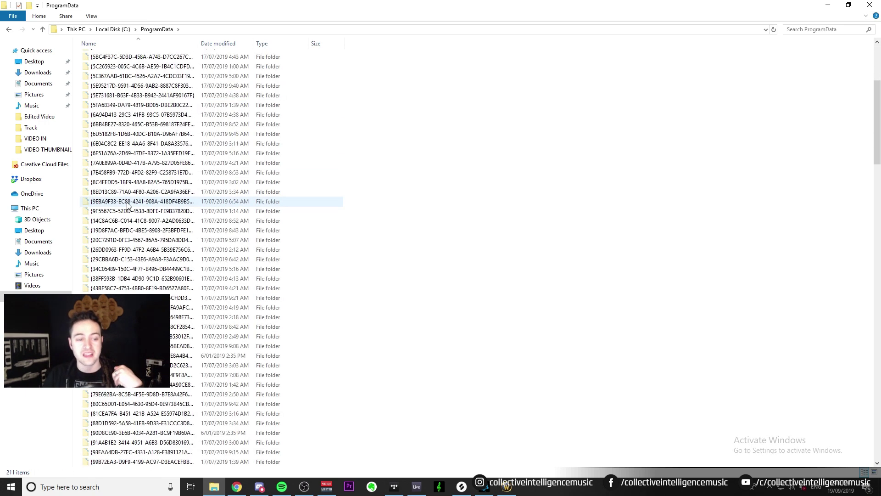
pyautogui.scroll(-15, 128, 206)
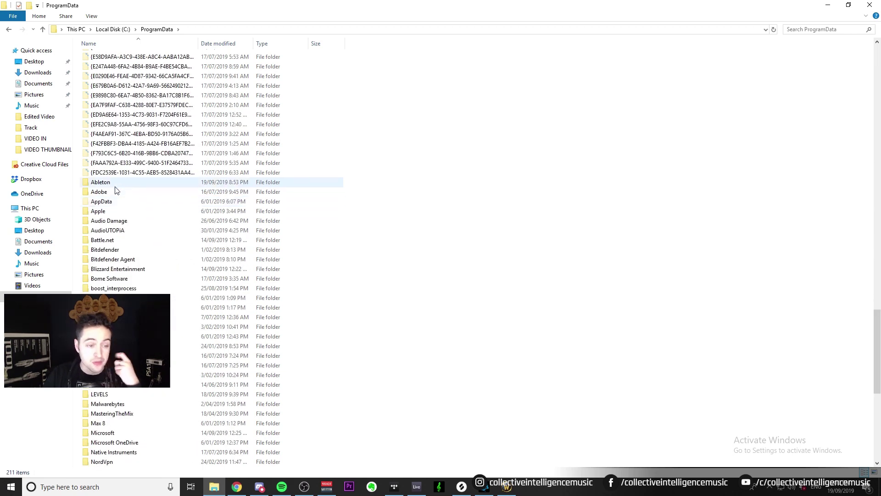
pyautogui.doubleClick(101, 184)
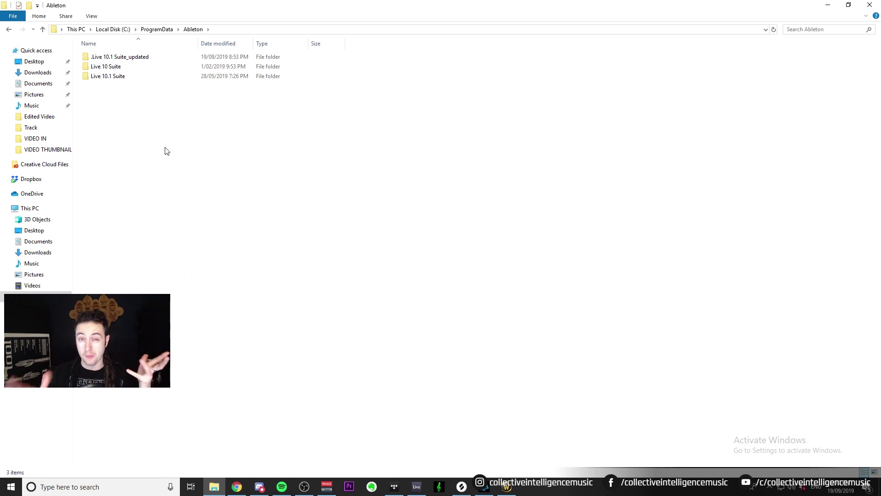
pyautogui.rightClick(409, 145)
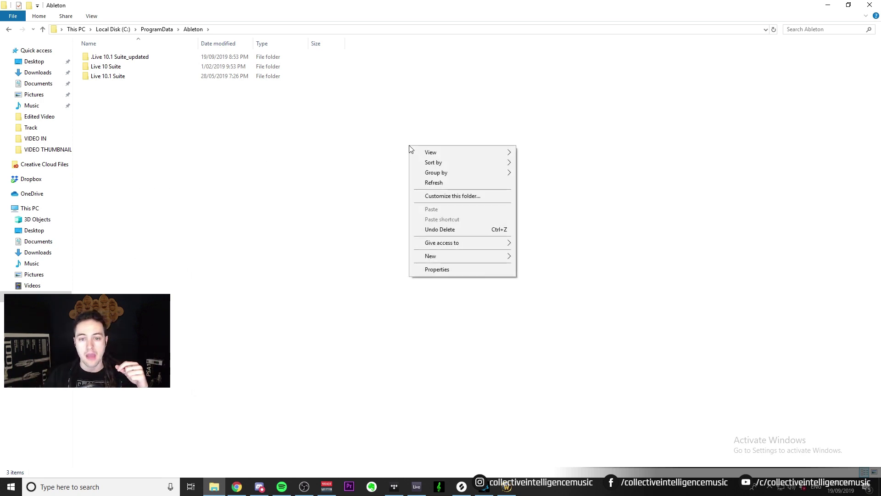
pyautogui.click(328, 241)
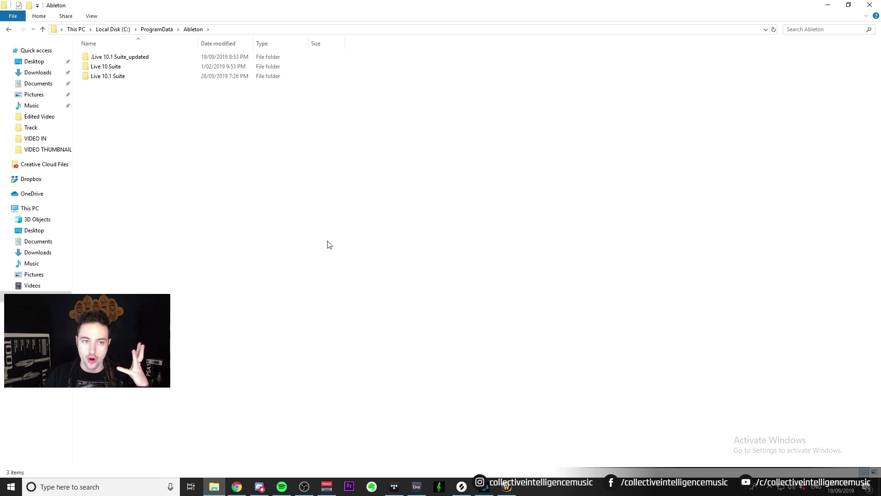
# - Open the Themes folder inside the Resources folder of Live 10.1 Suite
pyautogui.doubleClick(112, 79)
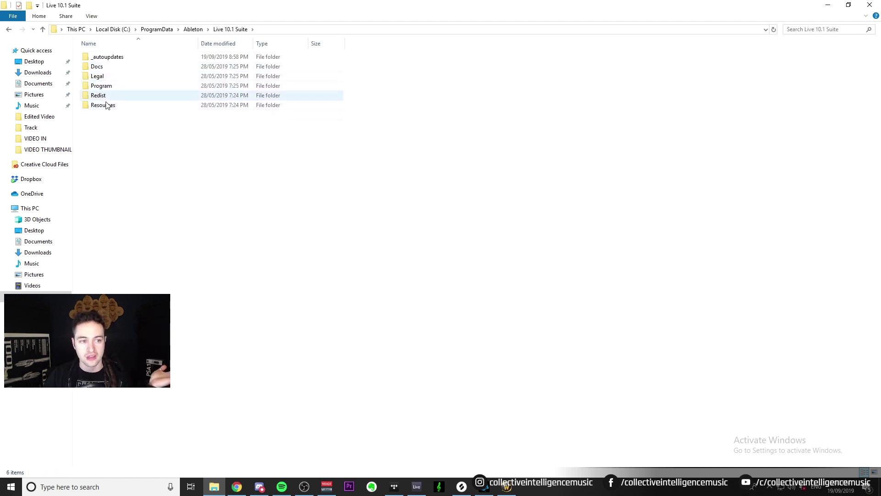
pyautogui.click(10, 29)
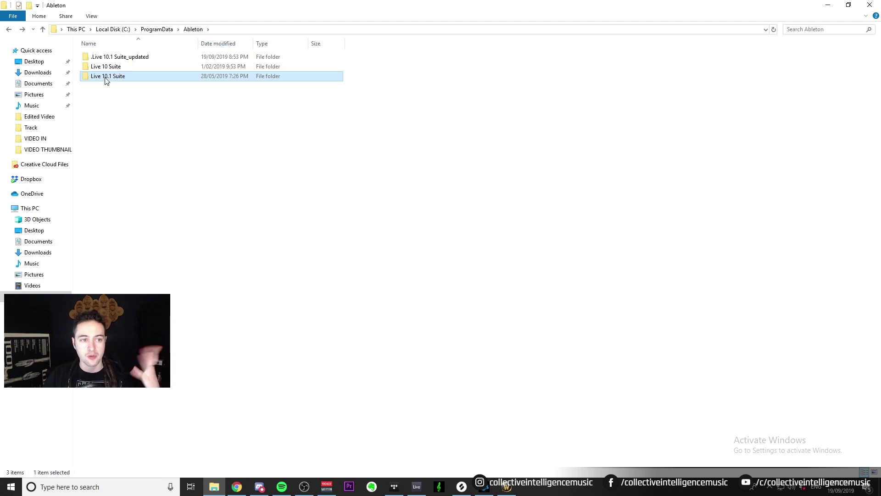
pyautogui.doubleClick(125, 78)
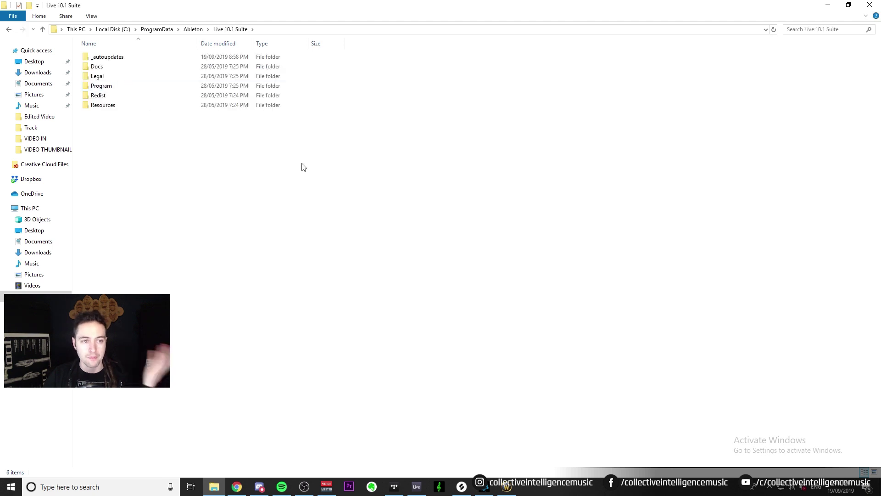
pyautogui.doubleClick(106, 106)
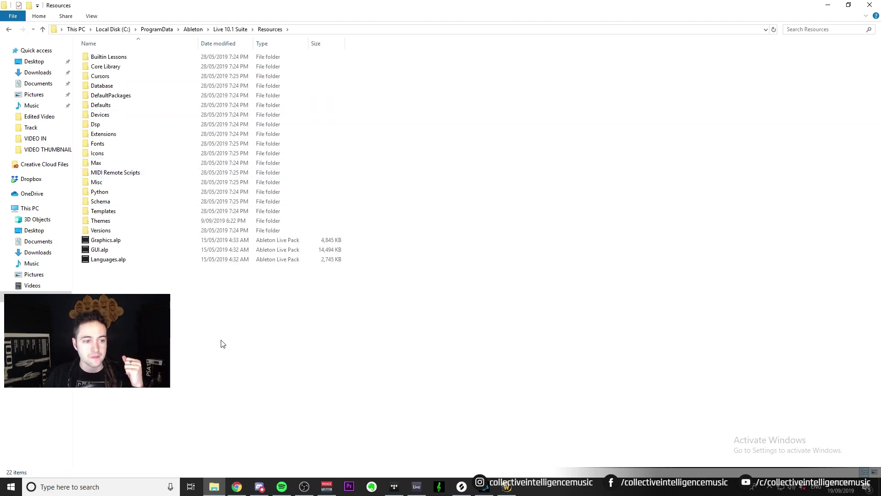
pyautogui.doubleClick(108, 222)
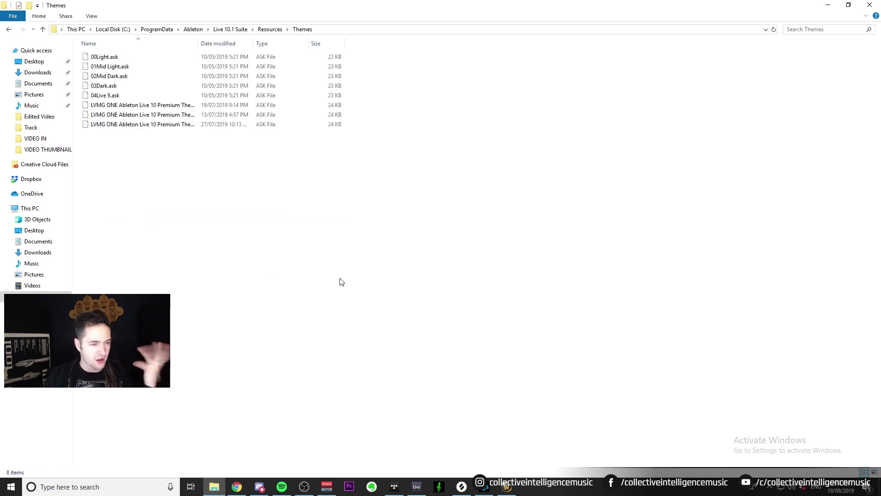
# - Highlight the three LVMG ONE Ableton Live 10 Premium Theme files, and clear the selection
pyautogui.moveTo(264, 289); pyautogui.dragTo(92, 104)
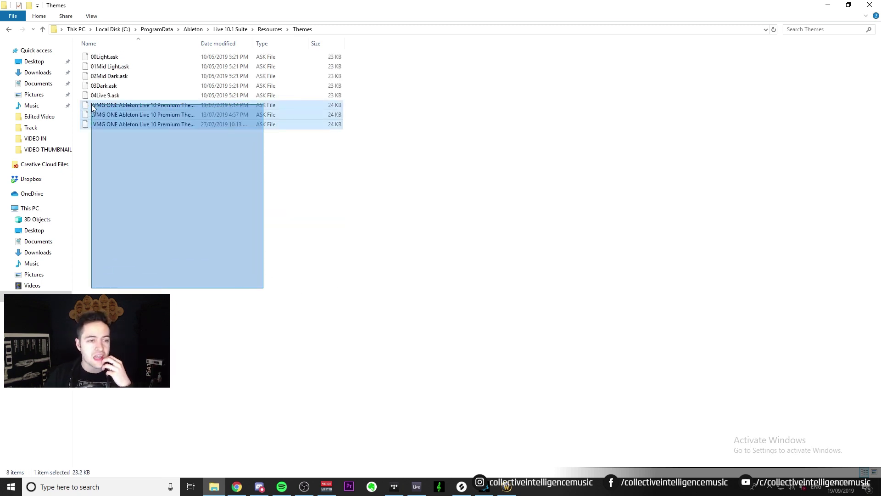
pyautogui.moveTo(388, 220); pyautogui.dragTo(103, 106)
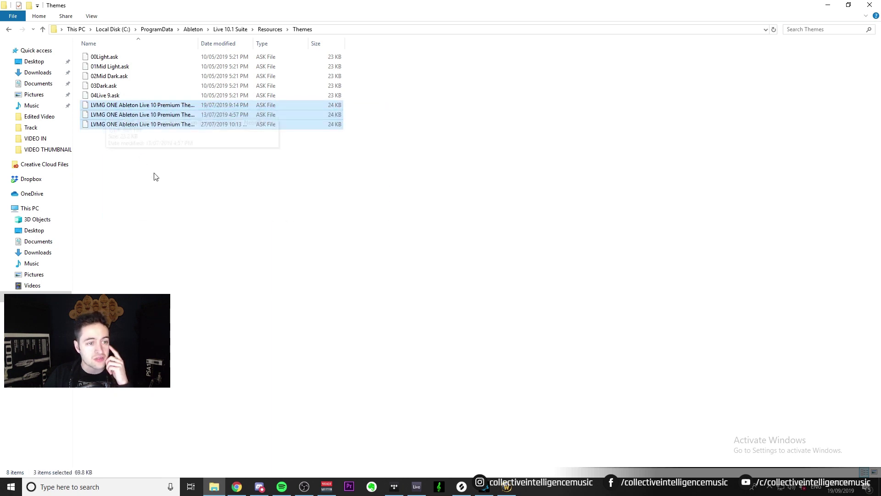
pyautogui.click(312, 301)
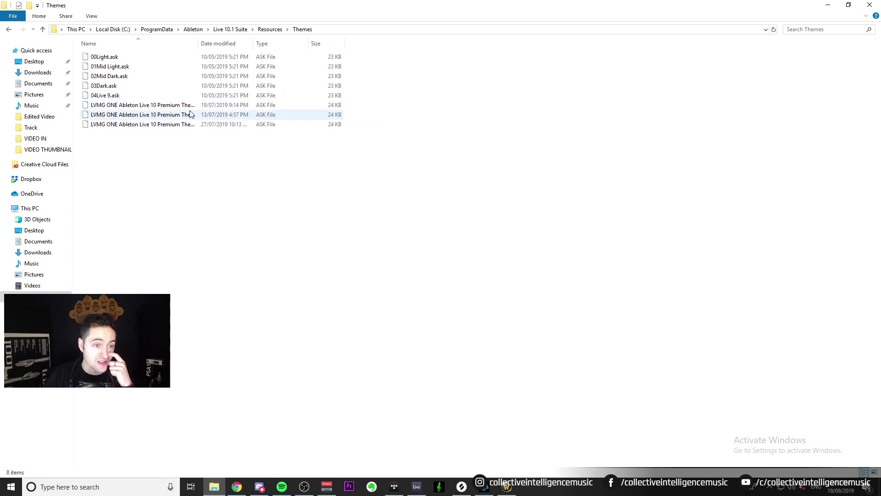
# - Switch to Chrome to view the Premium Ableton Theme on the LVMGONE products page, and return to the Themes folder in File Explorer
pyautogui.click(241, 486)
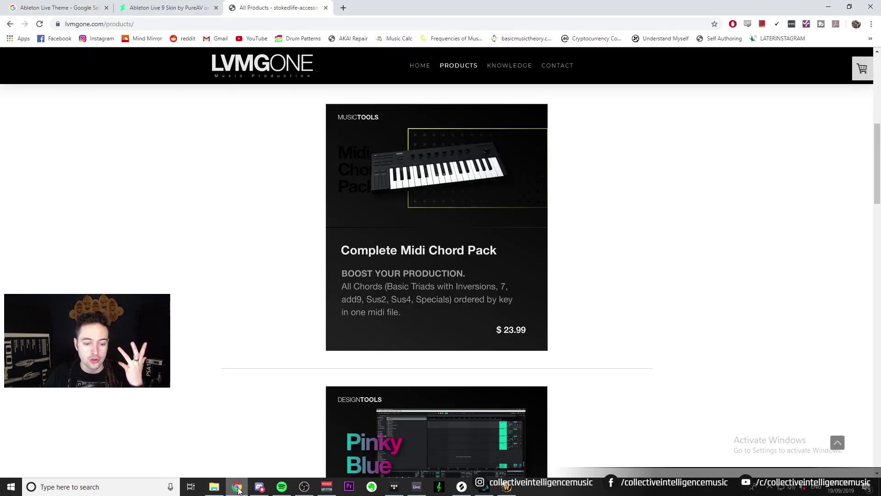
pyautogui.scroll(-5, 561, 260)
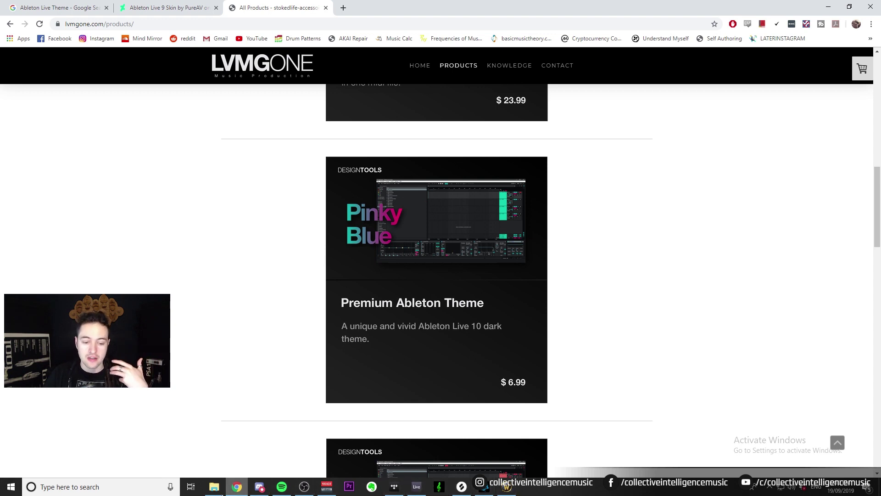
pyautogui.click(214, 486)
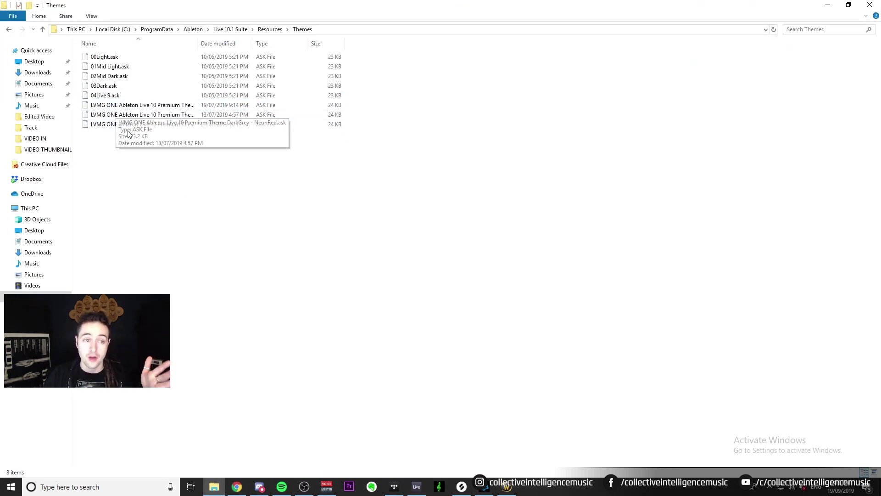
# - Switch to Ableton Live and apply the LVMG ONE Ableton Live 10 Premium Theme DarkGrey - KingsBeige in the preferences
pyautogui.click(417, 486)
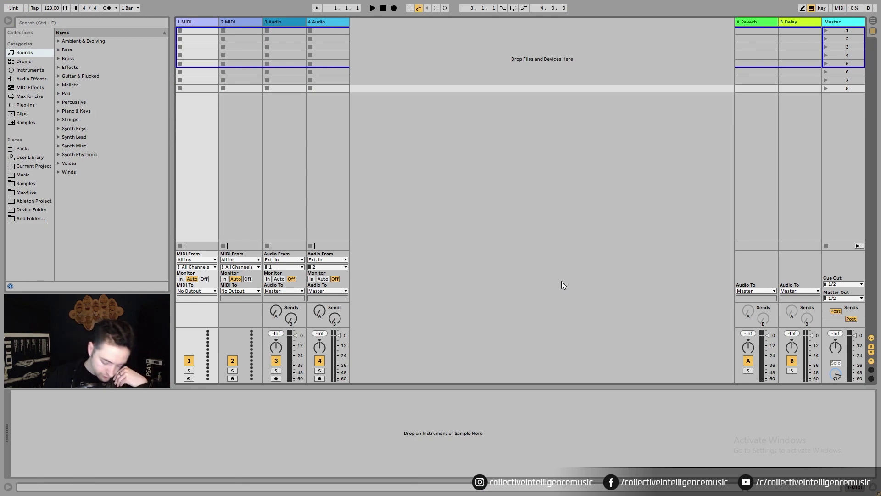
pyautogui.hotkey('ctrl', ',')
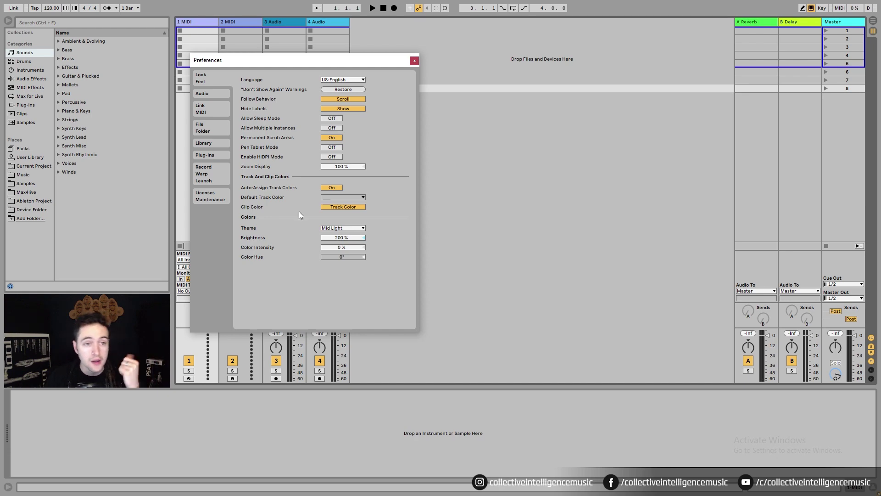
pyautogui.click(347, 229)
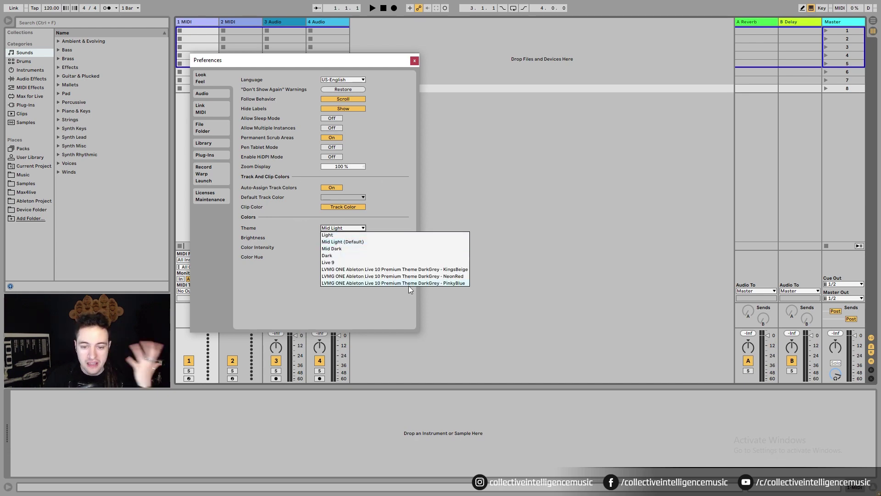
pyautogui.click(461, 270)
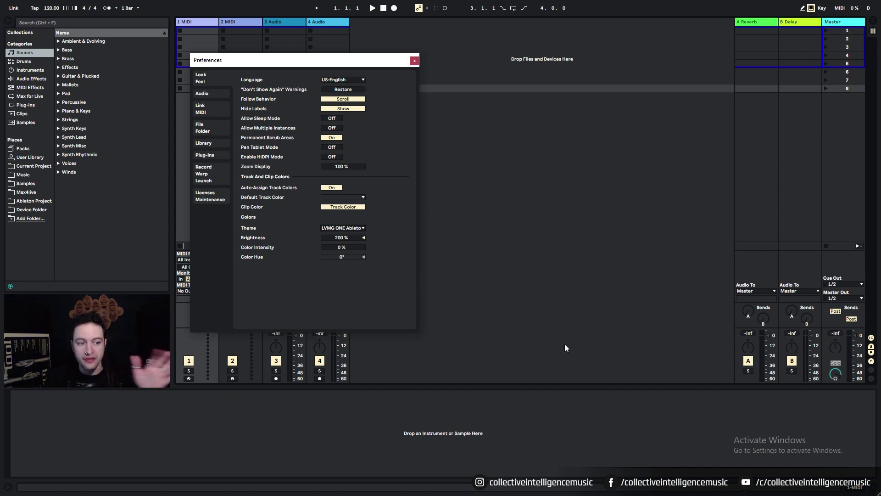
# - Change the theme to LVMG ONE Ableton Live 10 Premium Theme DarkGrey - NeonRed and close the preferences
pyautogui.click(351, 228)
pyautogui.click(389, 278)
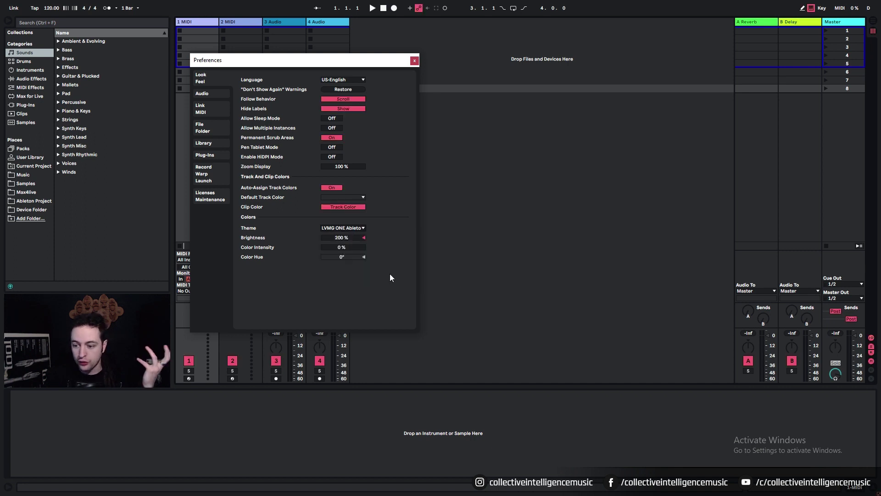
pyautogui.click(415, 60)
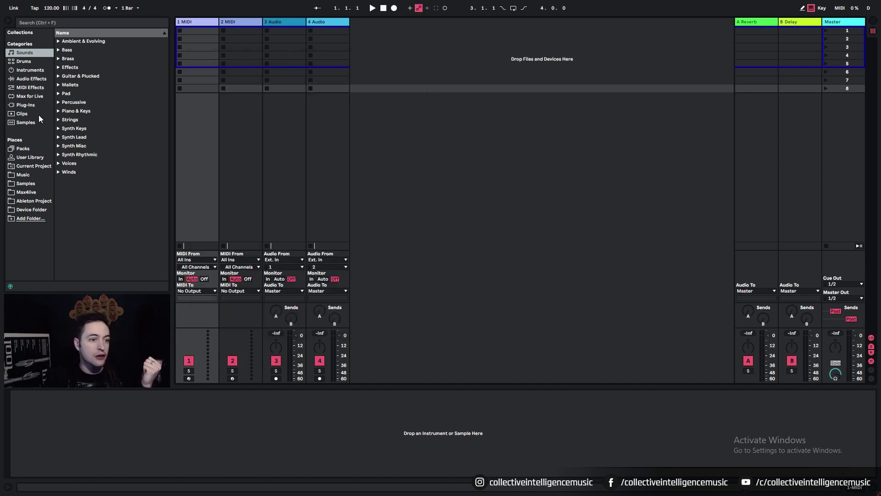
# - Add the EQ Eight audio effect to the 1 MIDI track's device chain
pyautogui.click(32, 79)
pyautogui.scroll(-2, 120, 138)
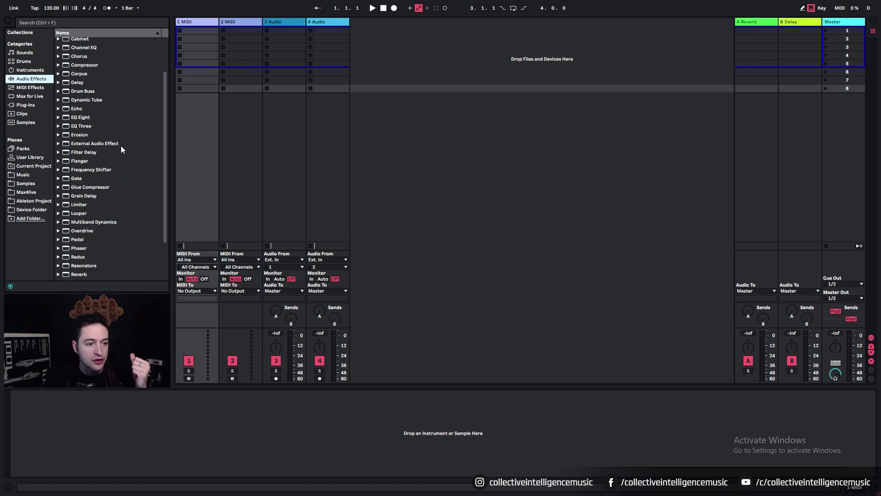
pyautogui.click(83, 119)
pyautogui.moveTo(83, 118); pyautogui.dragTo(264, 464)
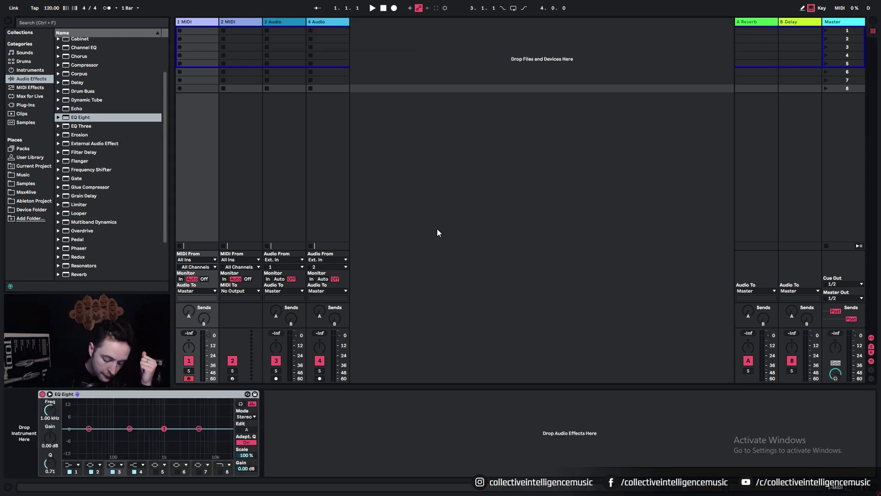
# - Reopen the preferences and apply the LVMG ONE Ableton Live 10 Premium Theme DarkGrey - PinkyBlue
pyautogui.hotkey('ctrl', ',')
pyautogui.click(351, 227)
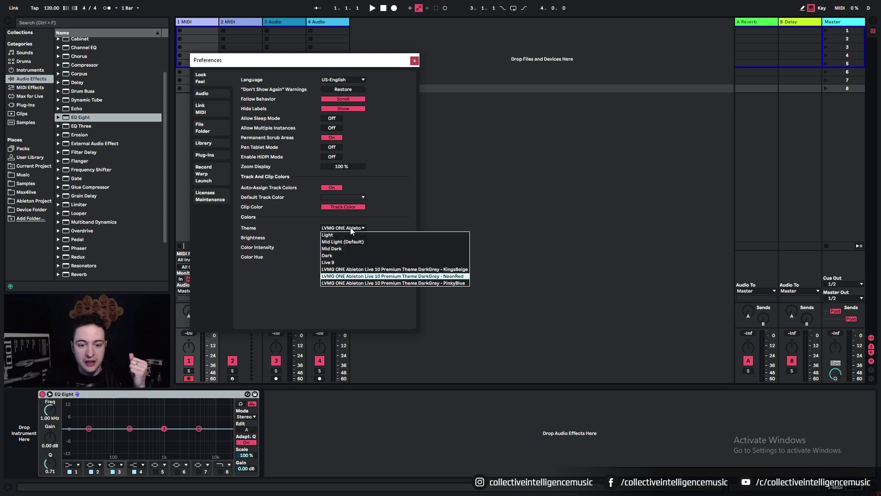
pyautogui.click(370, 284)
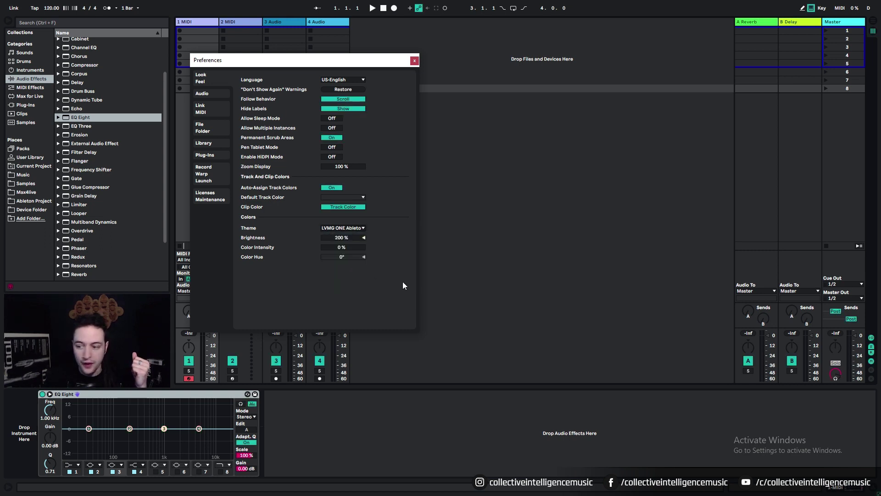
# - Set the theme back to LVMG ONE Ableton Live 10 Premium Theme DarkGrey - KingsBeige and close the preferences
pyautogui.click(350, 229)
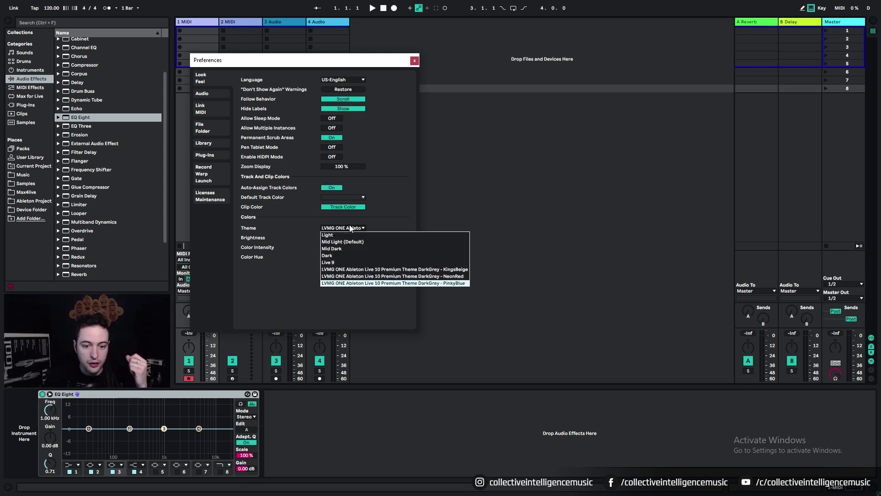
pyautogui.click(362, 269)
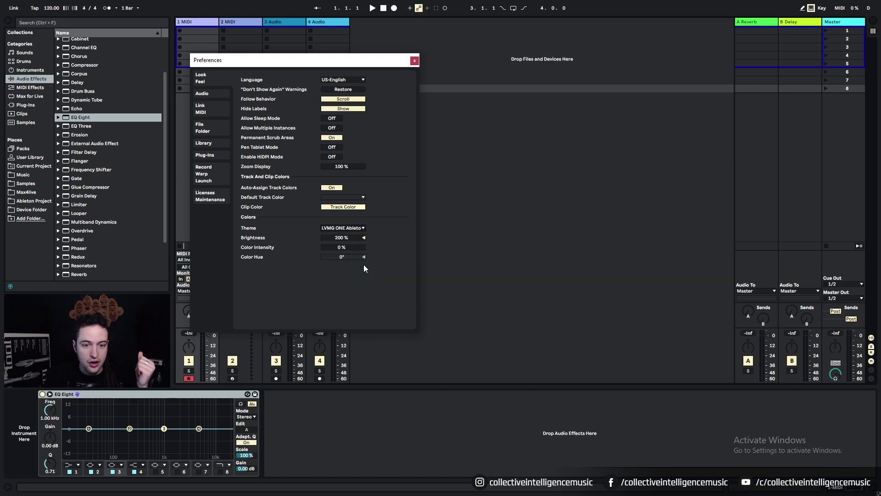
pyautogui.moveTo(356, 235); pyautogui.dragTo(337, 215)
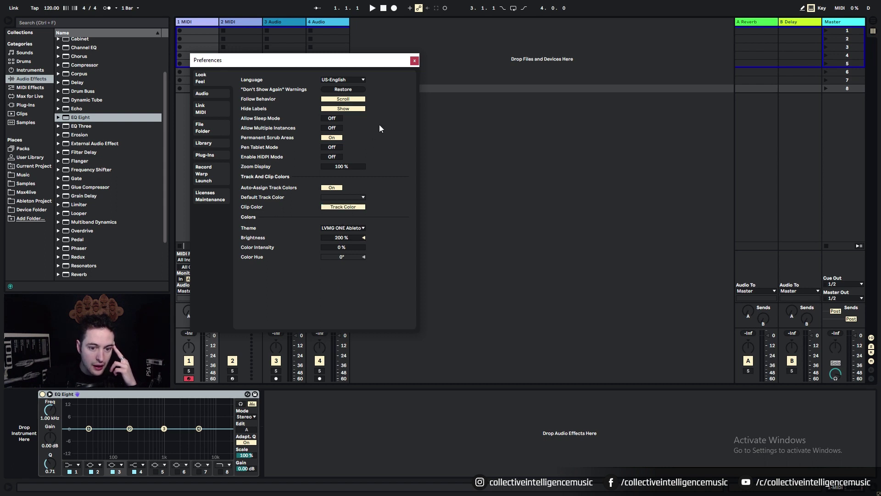
pyautogui.click(414, 61)
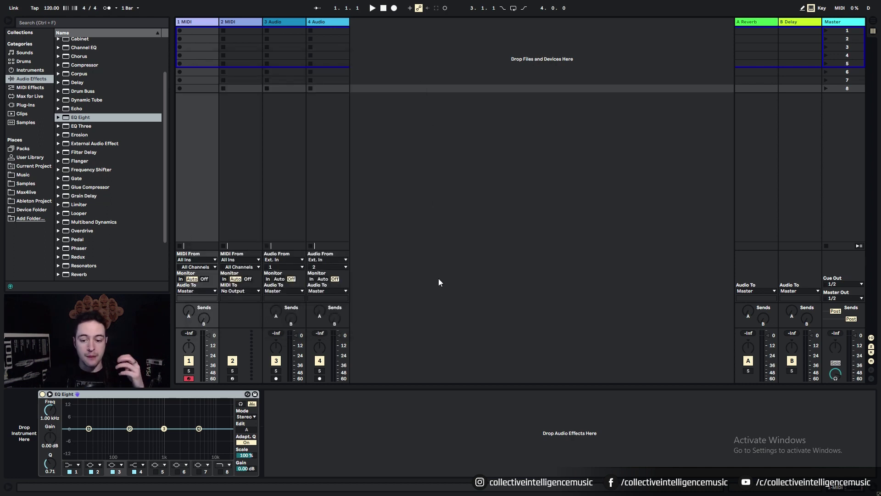